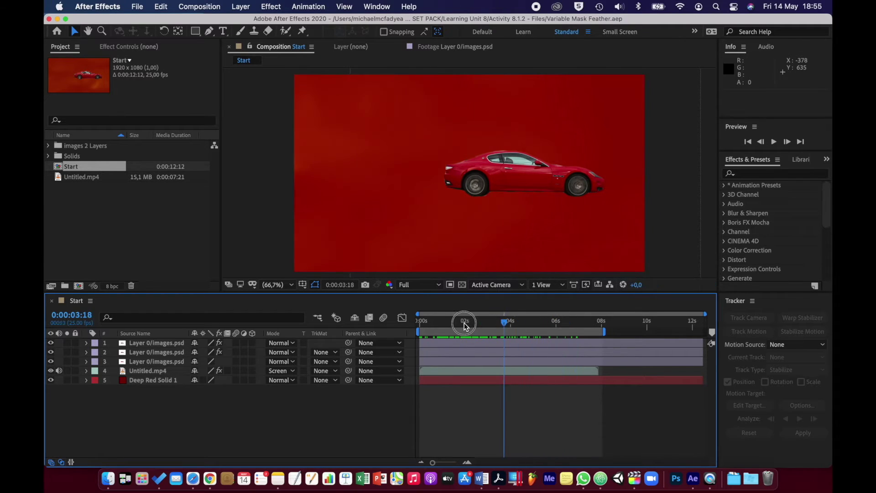
Step: Hide the three car image layers and the Untitled.mp4 layer to inspect the Deep Red Solid 1 background alone
{"action": "left_click", "coordinate": [51, 345]}
{"action": "left_click_drag", "start_coordinate": [51, 347], "coordinate": [48, 369]}
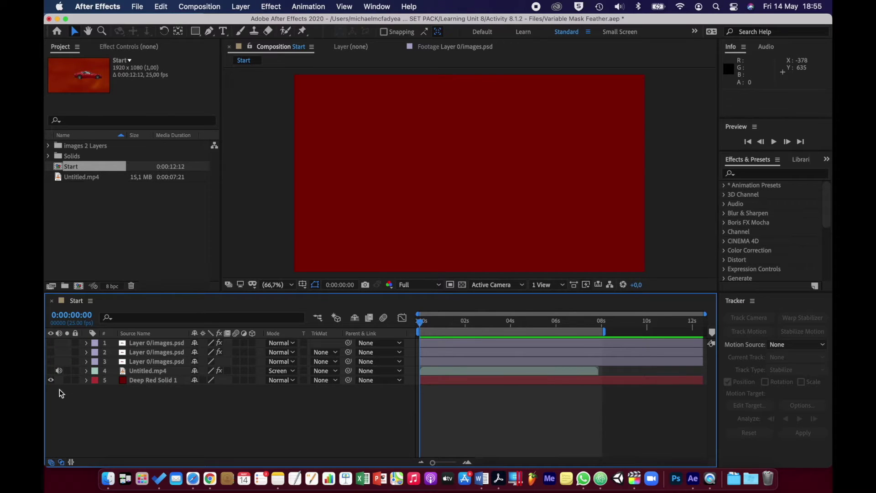
{"action": "left_click", "coordinate": [145, 383]}
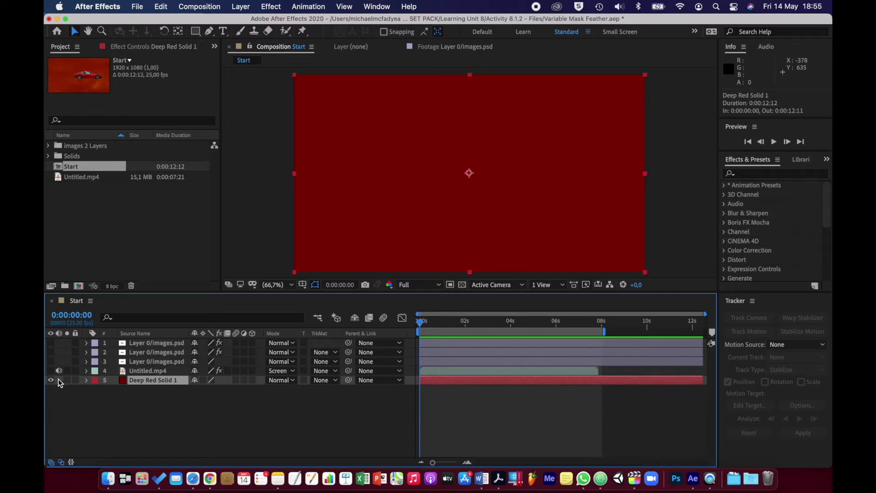
Step: Preview the source footage of Untitled.mp4, and return to the Start composition
{"action": "double_click", "coordinate": [58, 176]}
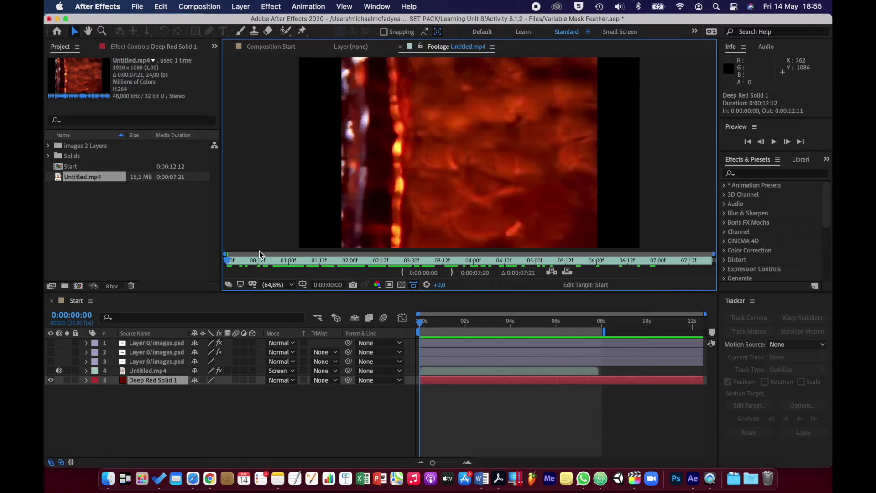
{"action": "key", "text": "space"}
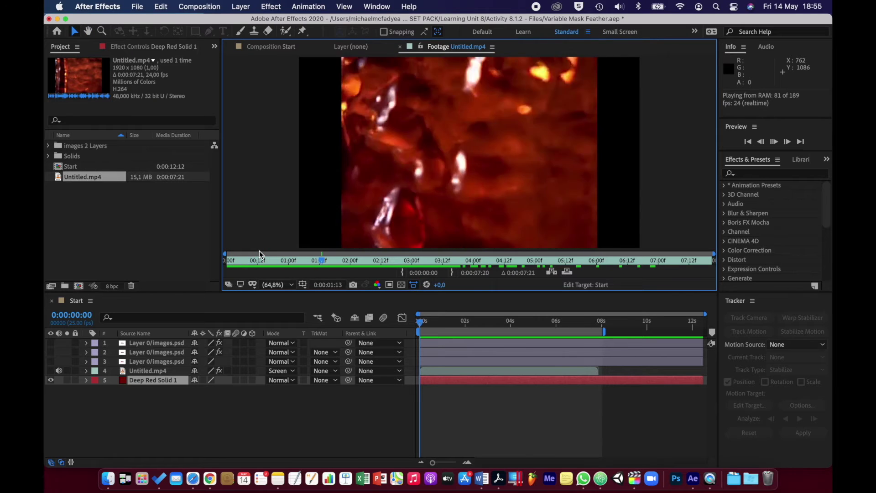
{"action": "key", "text": "space"}
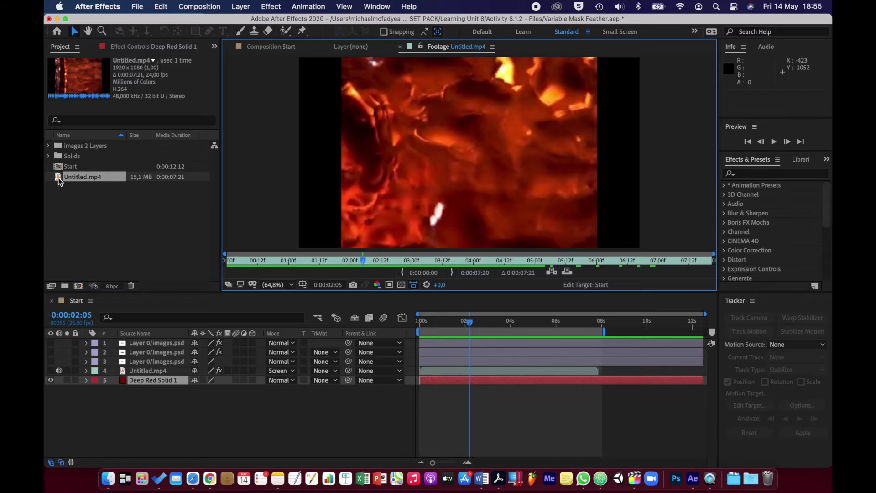
{"action": "left_click", "coordinate": [270, 48]}
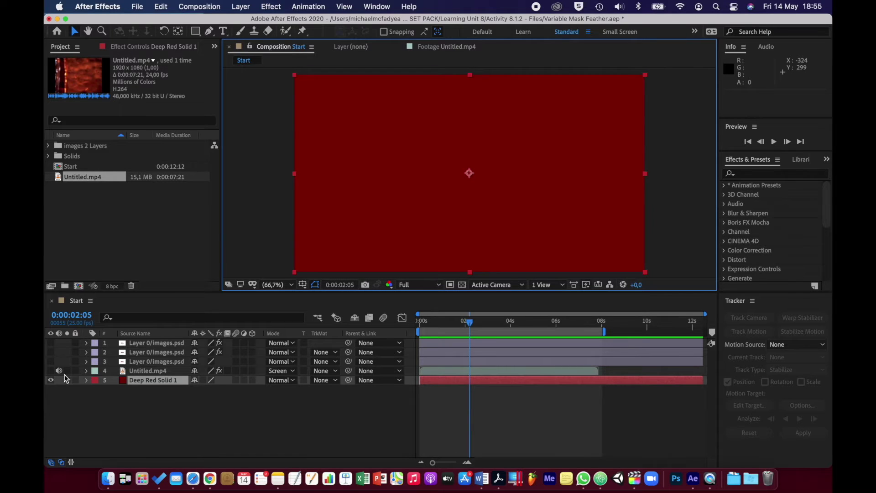
Step: Show the Untitled.mp4 layer over the solid, scrub through it and examine its modified effect and transform properties
{"action": "left_click", "coordinate": [51, 371]}
{"action": "left_click", "coordinate": [156, 371]}
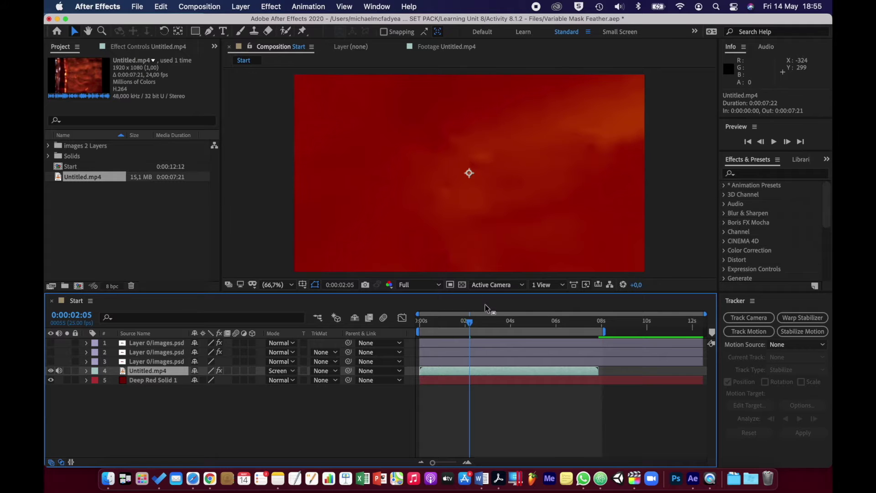
{"action": "left_click", "coordinate": [470, 322]}
{"action": "mouse_move", "coordinate": [470, 322]}
{"action": "left_mouse_down"}
{"action": "mouse_move", "coordinate": [434, 316]}
{"action": "mouse_move", "coordinate": [481, 319]}
{"action": "left_mouse_up"}
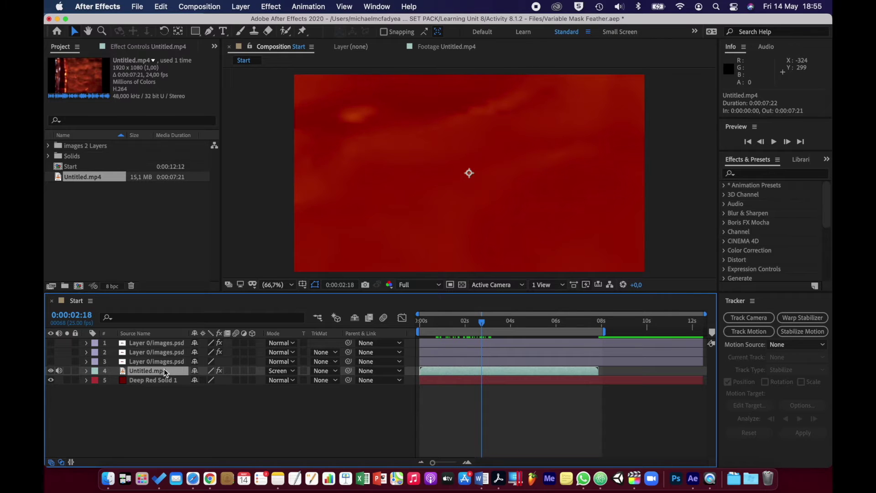
{"action": "key", "text": "u"}
{"action": "key", "text": "u"}
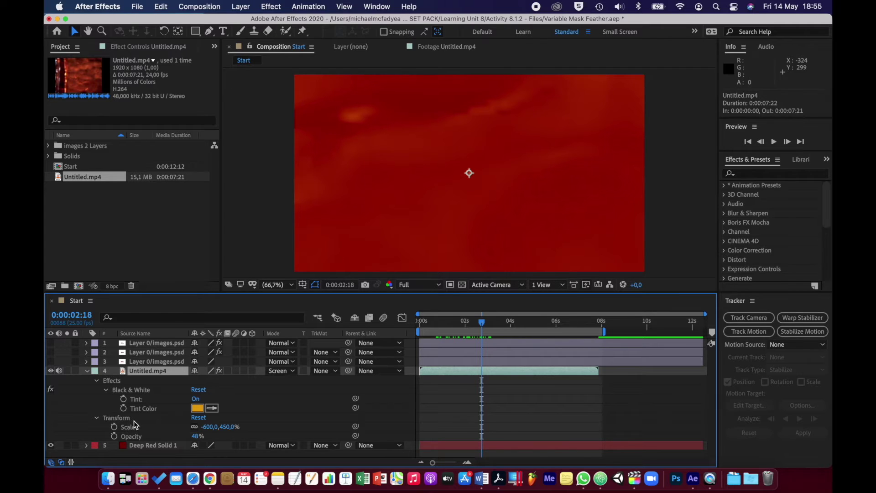
{"action": "left_click", "coordinate": [87, 370]}
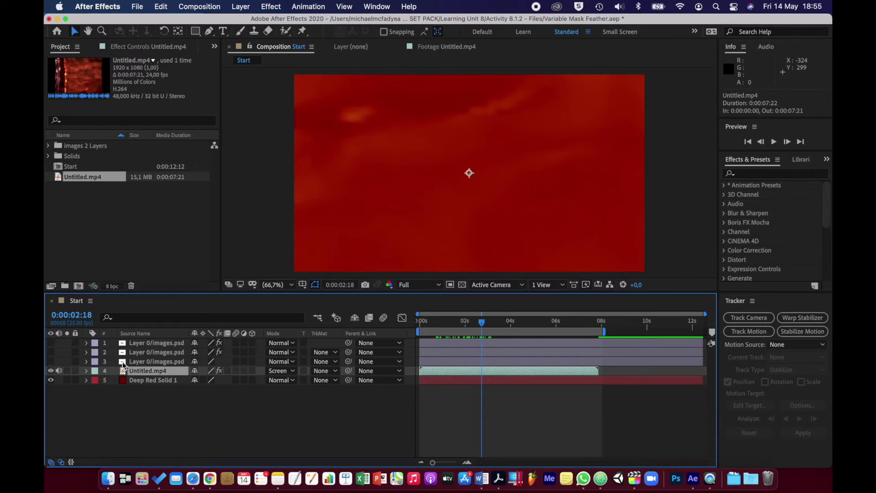
Step: Check the car and wheel layers by toggling their visibility, leaving all three image layers shown
{"action": "left_click", "coordinate": [51, 361]}
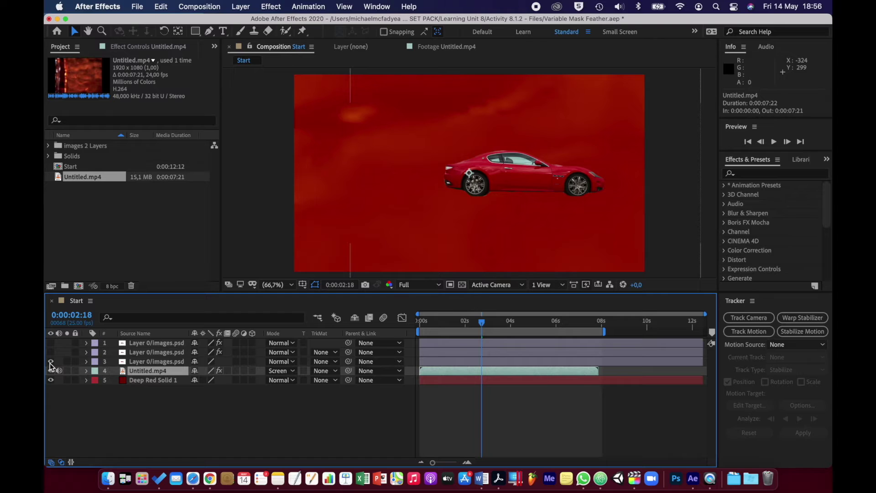
{"action": "left_click", "coordinate": [53, 360]}
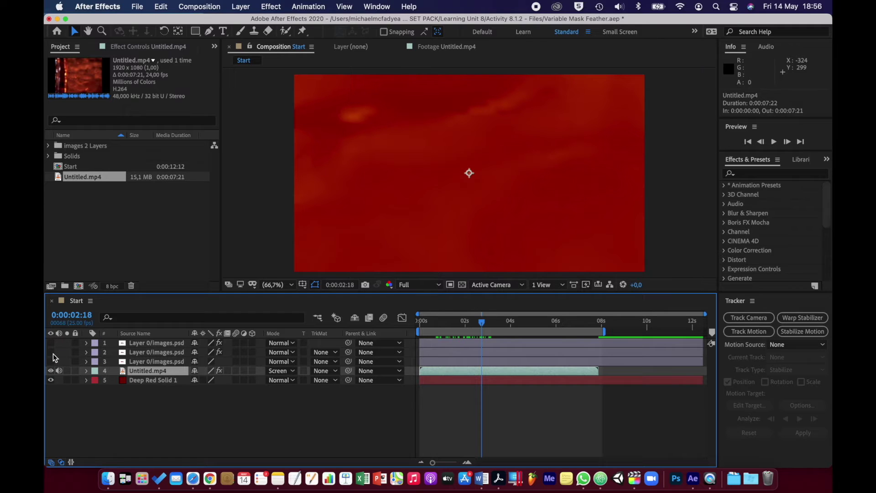
{"action": "left_click", "coordinate": [52, 352]}
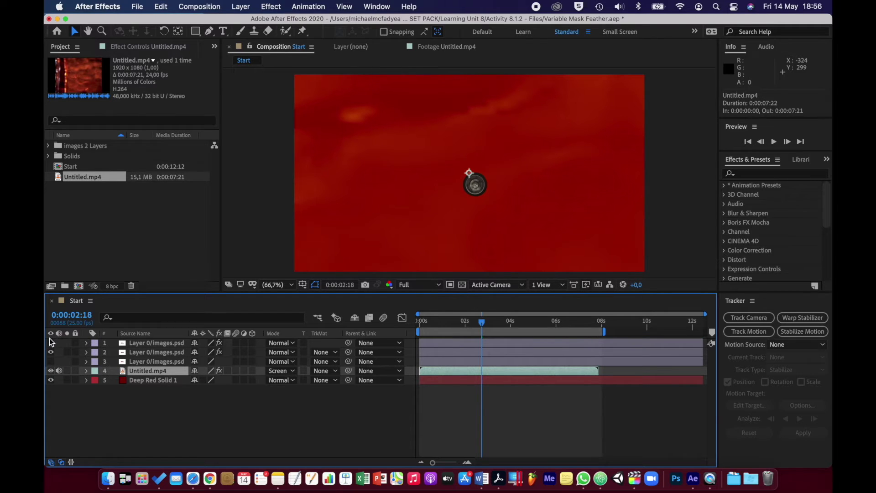
{"action": "left_click", "coordinate": [51, 343]}
{"action": "left_click", "coordinate": [52, 362]}
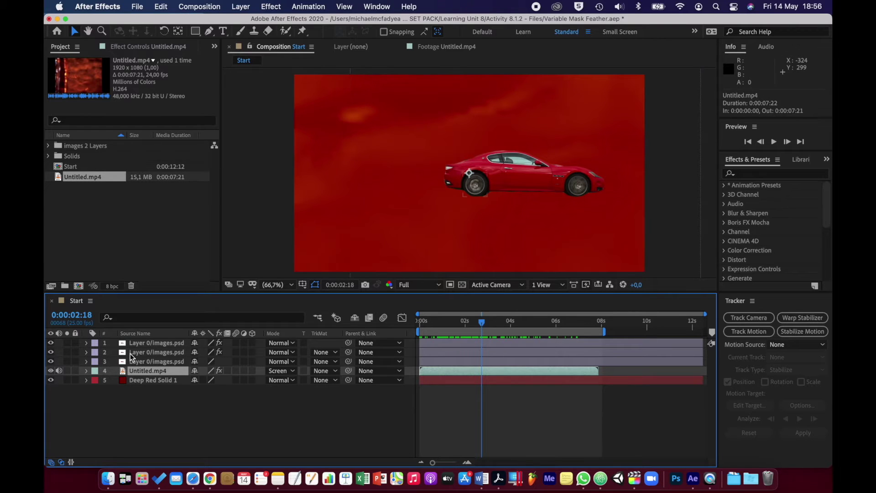
Step: Reveal the keyframed CC Radial Blur amount on layer 2 and scrub back to the composition's start
{"action": "left_click", "coordinate": [144, 354]}
{"action": "key", "text": "u"}
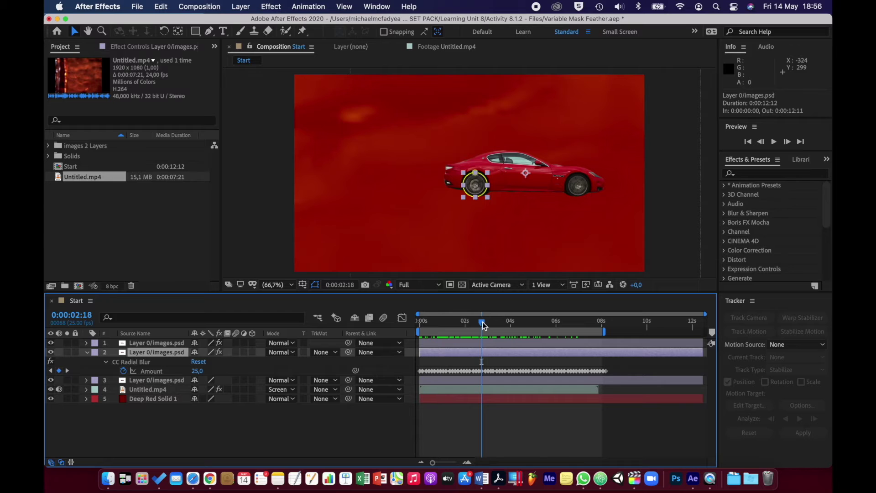
{"action": "left_click_drag", "start_coordinate": [483, 322], "coordinate": [421, 325]}
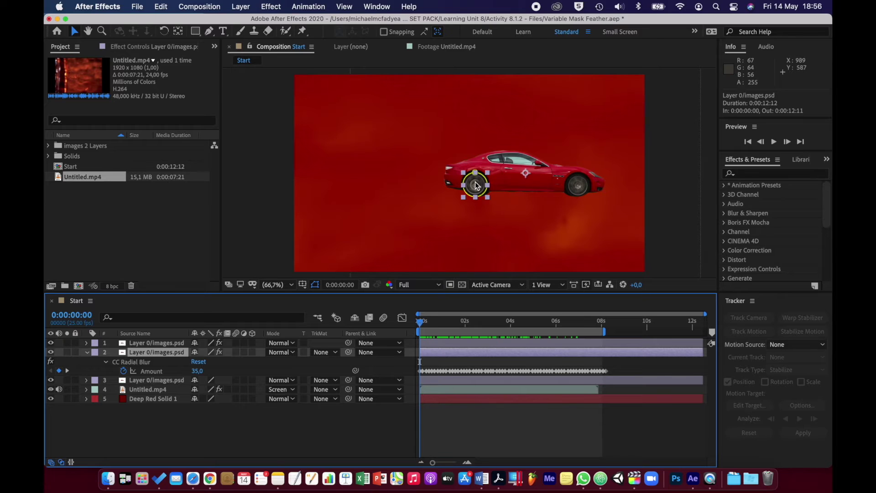
Step: Examine the blurred rear wheel up close during playback, and fit the whole composition in view again
{"action": "scroll", "coordinate": [475, 185], "scroll_direction": "up", "scroll_amount": 5}
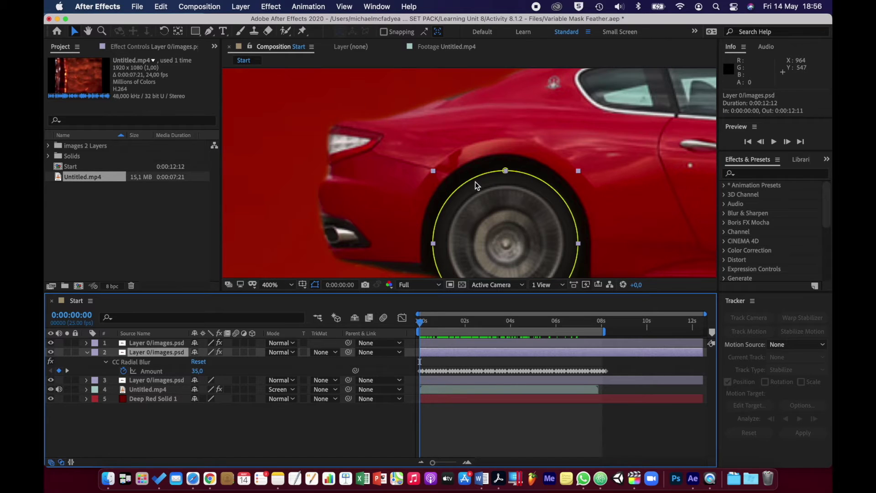
{"action": "scroll", "coordinate": [475, 186], "scroll_direction": "up", "scroll_amount": 2}
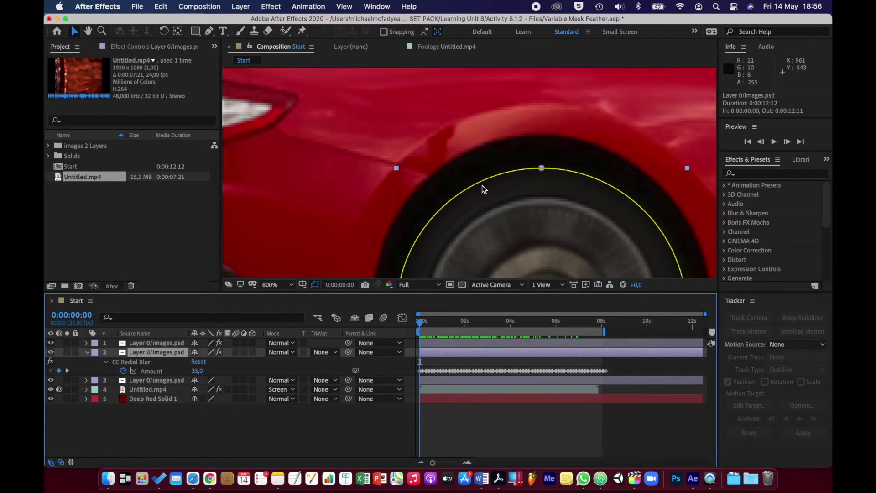
{"action": "key", "text": "h"}
{"action": "left_click_drag", "start_coordinate": [524, 229], "coordinate": [428, 108]}
{"action": "key", "text": "v"}
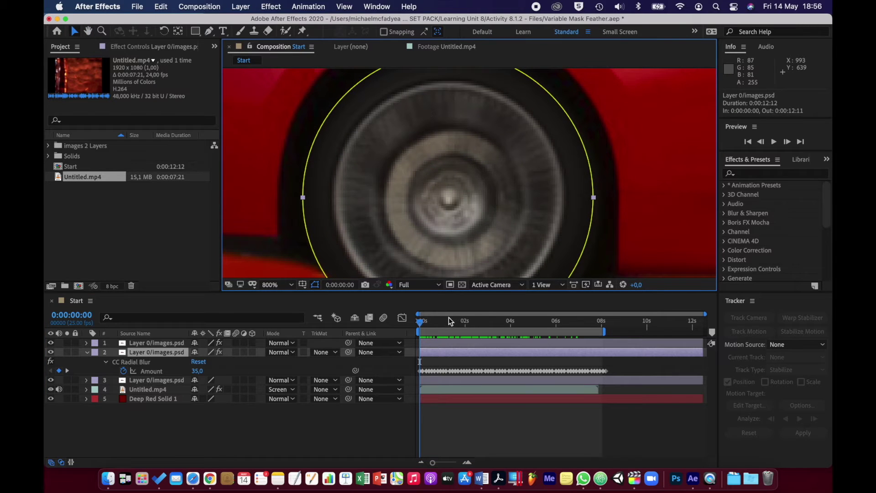
{"action": "left_click_drag", "start_coordinate": [431, 321], "coordinate": [415, 325]}
{"action": "key", "text": "space"}
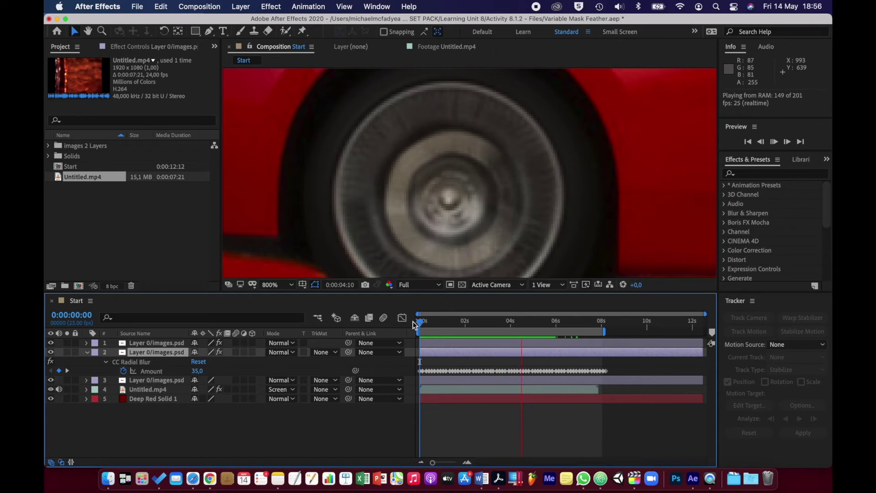
{"action": "key", "text": "space"}
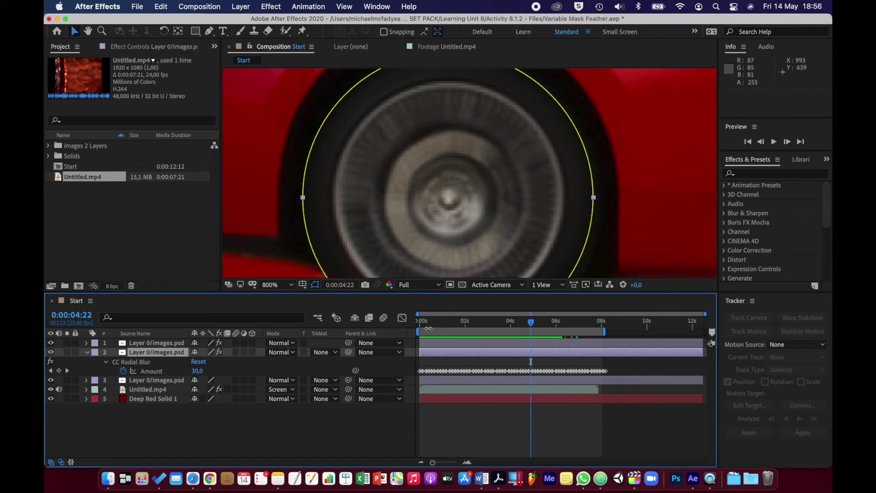
{"action": "left_click", "coordinate": [86, 352]}
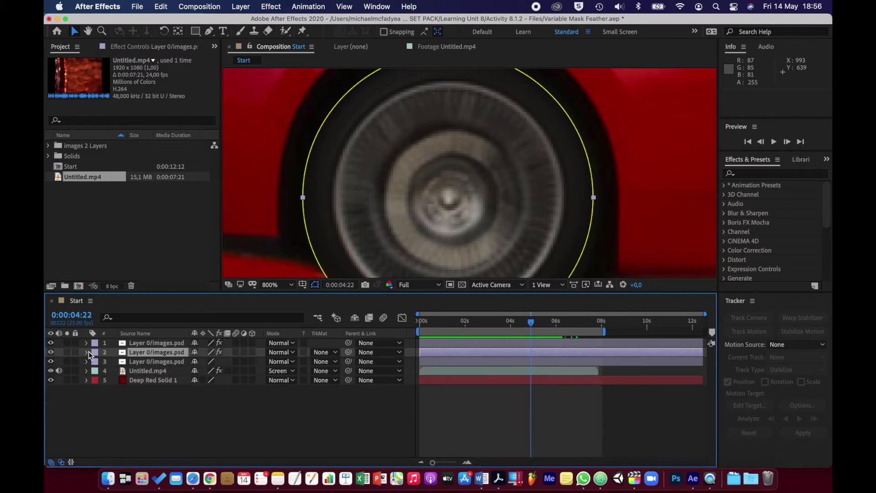
{"action": "left_click", "coordinate": [292, 286]}
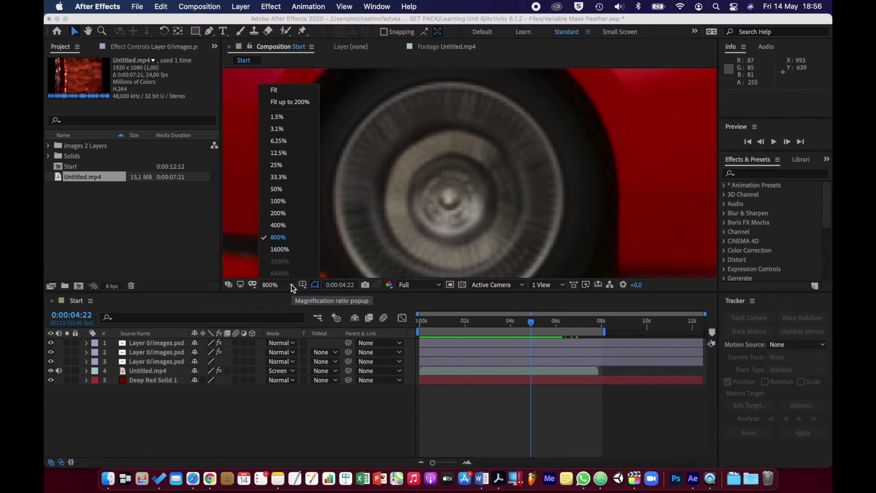
{"action": "left_click", "coordinate": [294, 91]}
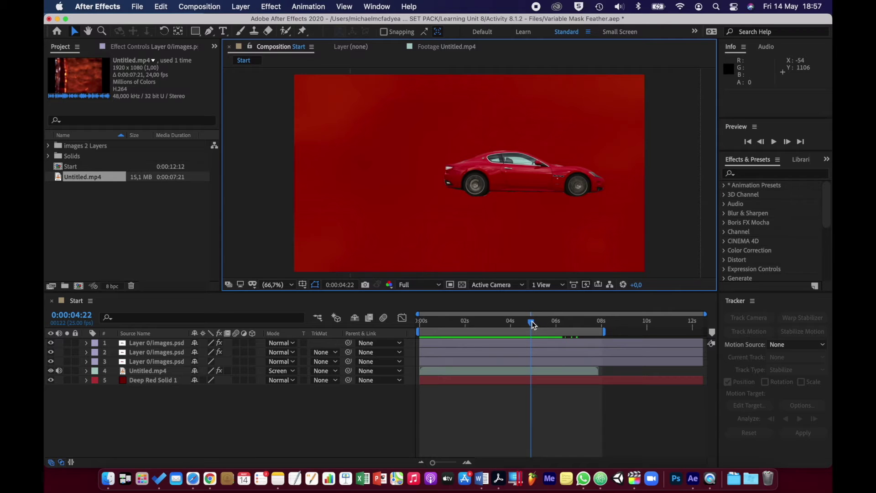
Step: Return to 0:00:00:00 and get the Untitled.mp4 layer ready for masking with the Pen tool
{"action": "left_click_drag", "start_coordinate": [532, 322], "coordinate": [410, 317]}
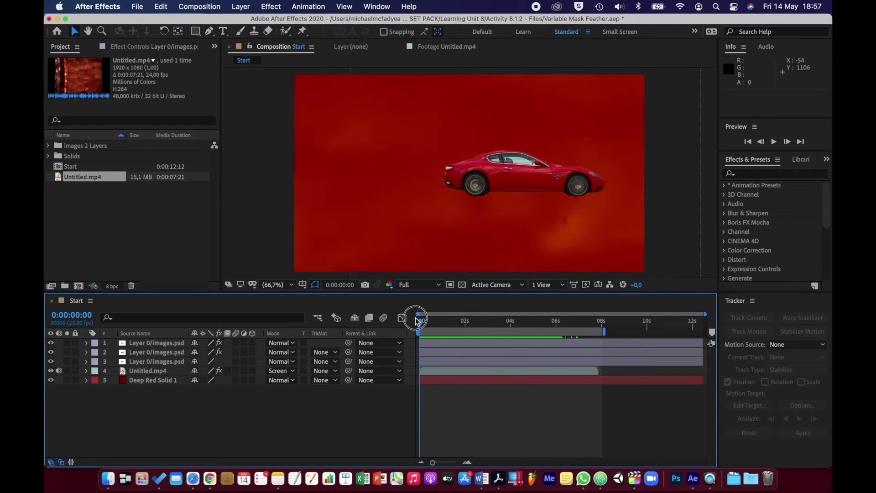
{"action": "left_click", "coordinate": [136, 371]}
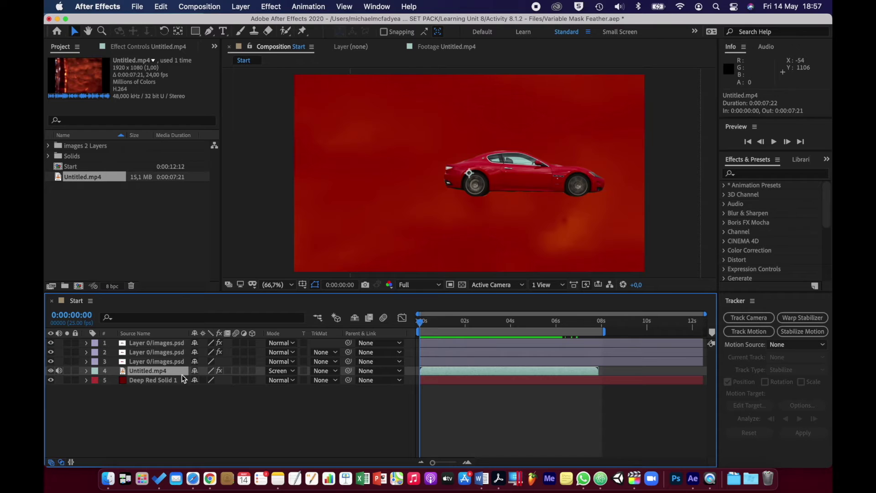
{"action": "left_click", "coordinate": [212, 32]}
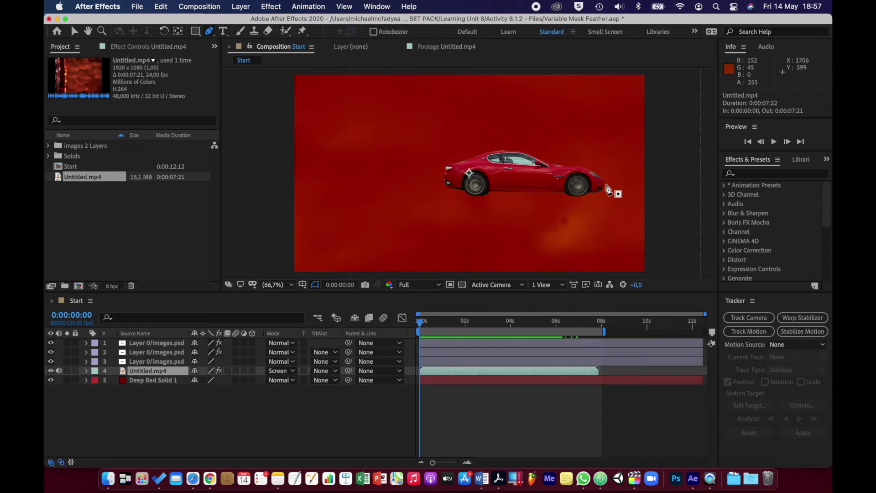
{"action": "left_click", "coordinate": [605, 185]}
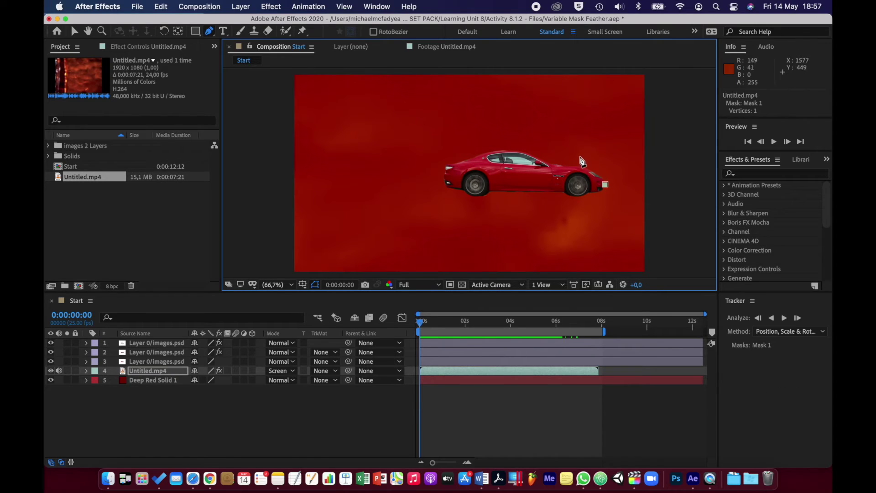
{"action": "left_click", "coordinate": [561, 144]}
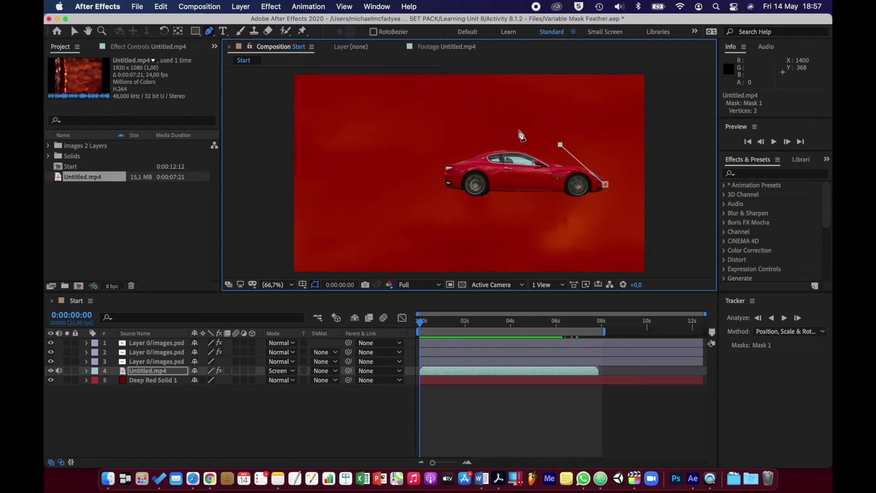
{"action": "left_click", "coordinate": [479, 123]}
{"action": "key", "text": "super+z"}
{"action": "key", "text": "super+z"}
{"action": "key", "text": "super+z"}
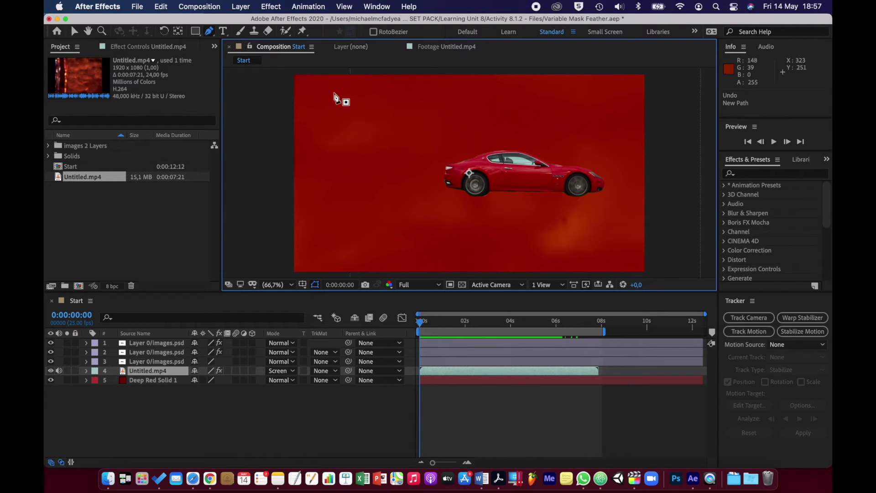
Step: Enable RotoBezier and draw a closed eight-point teardrop mask on Untitled.mp4, from the car's nose around the area behind it, leaving the layer deselected
{"action": "left_click", "coordinate": [374, 32]}
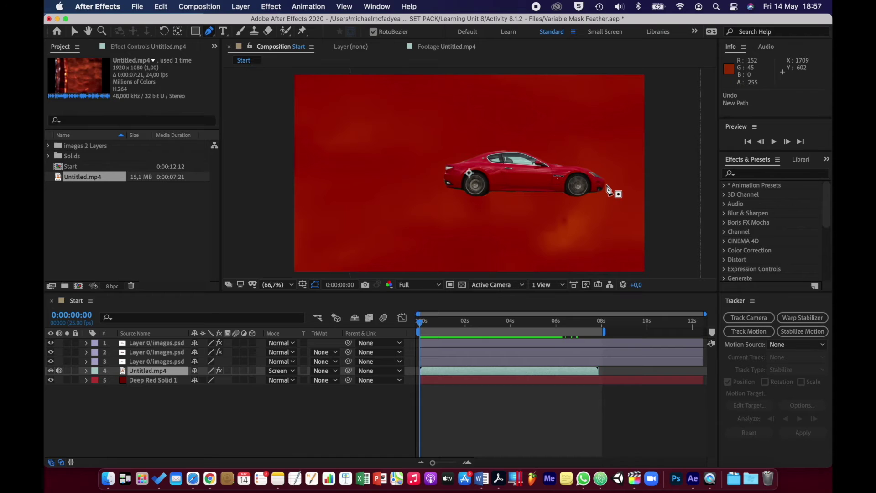
{"action": "left_click", "coordinate": [607, 184]}
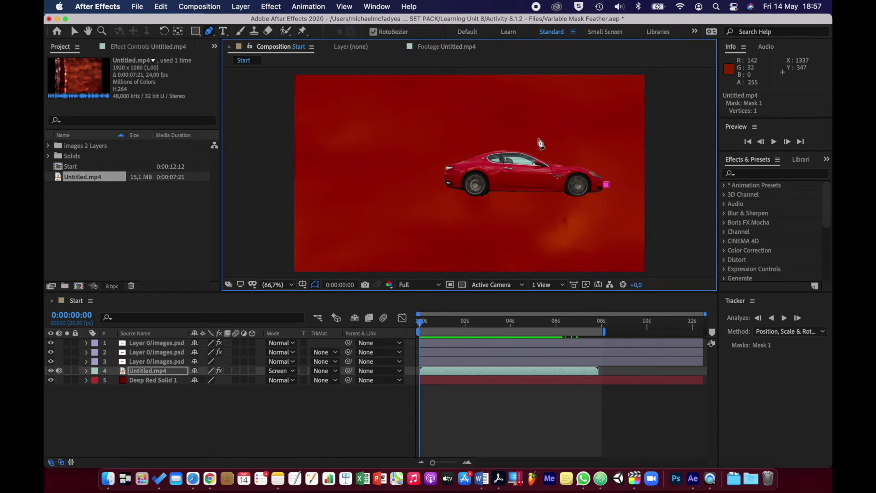
{"action": "left_click", "coordinate": [534, 135]}
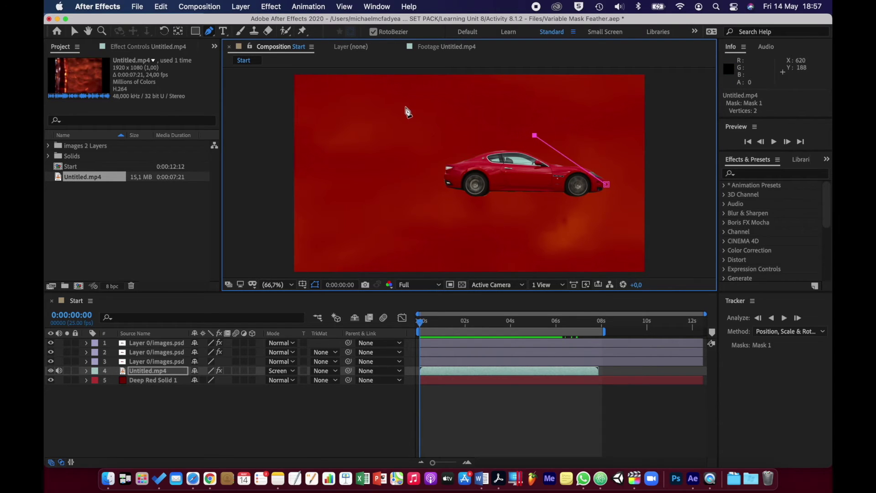
{"action": "left_click", "coordinate": [397, 103]}
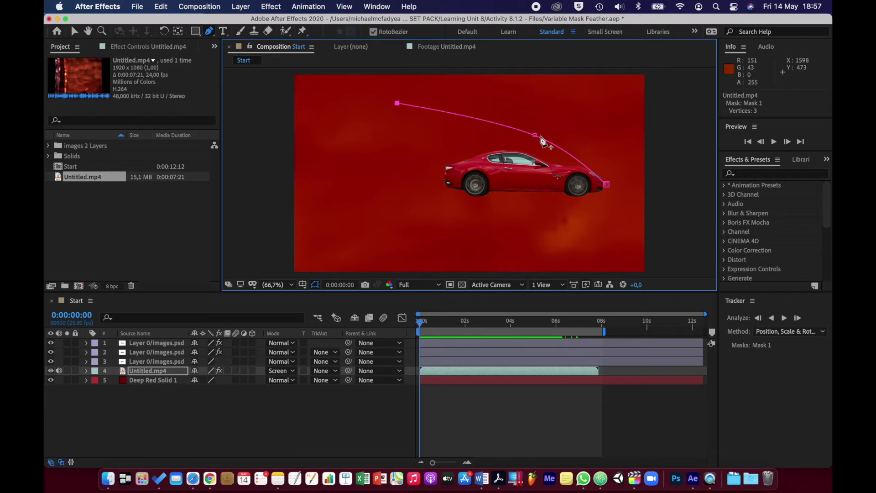
{"action": "left_click", "coordinate": [317, 100]}
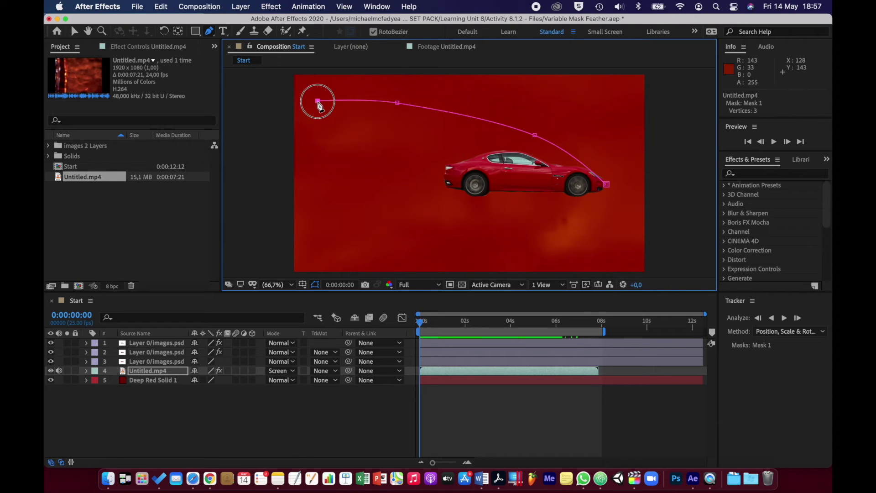
{"action": "left_click", "coordinate": [295, 143]}
{"action": "left_click", "coordinate": [312, 188]}
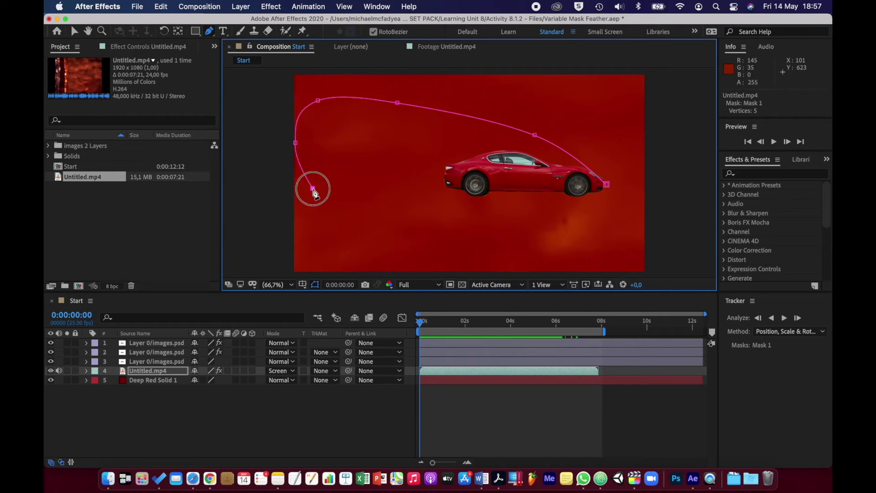
{"action": "left_click", "coordinate": [470, 198]}
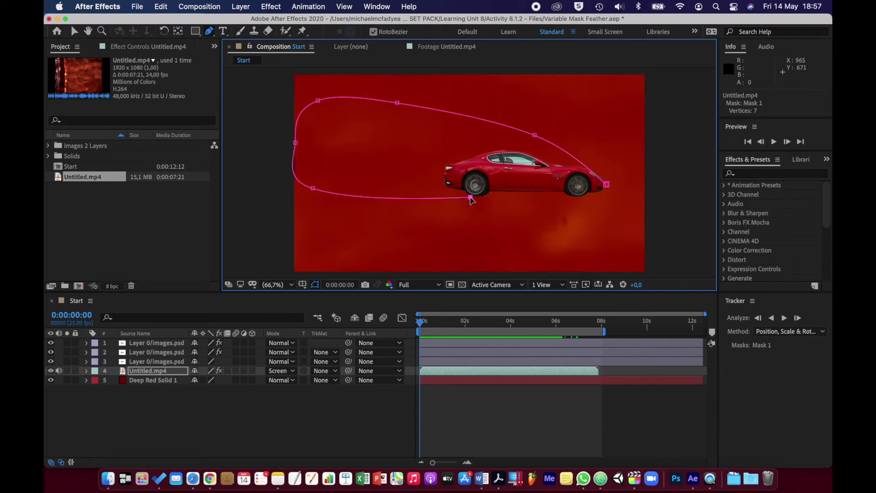
{"action": "left_click", "coordinate": [593, 194]}
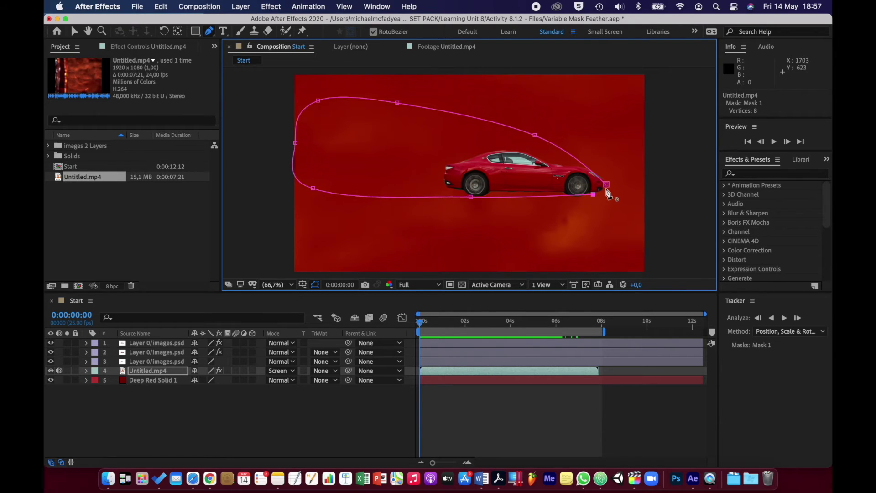
{"action": "left_click", "coordinate": [607, 185]}
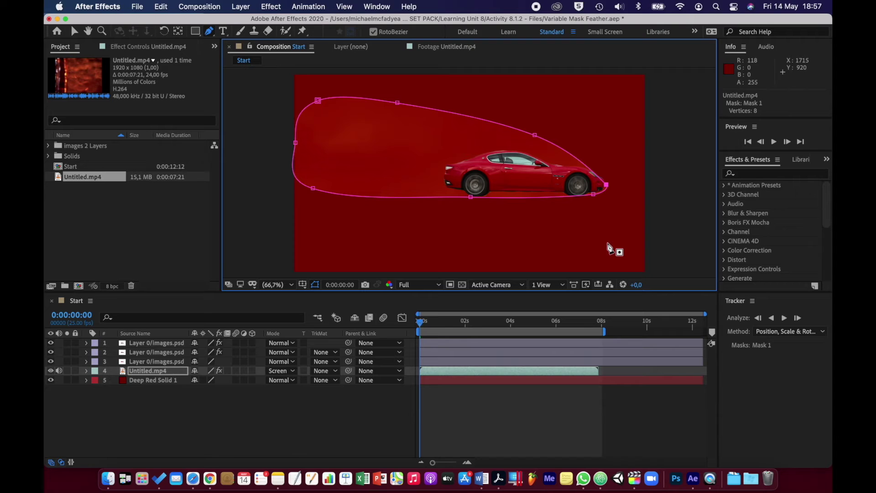
{"action": "mouse_move", "coordinate": [423, 325]}
{"action": "left_mouse_down"}
{"action": "mouse_move", "coordinate": [528, 323]}
{"action": "mouse_move", "coordinate": [404, 325]}
{"action": "mouse_move", "coordinate": [479, 322]}
{"action": "mouse_move", "coordinate": [423, 327]}
{"action": "left_mouse_up"}
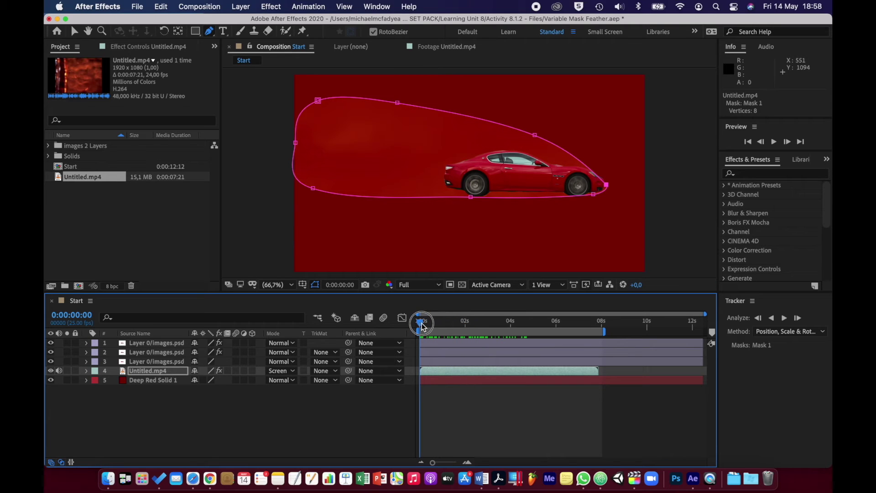
{"action": "left_click", "coordinate": [365, 413]}
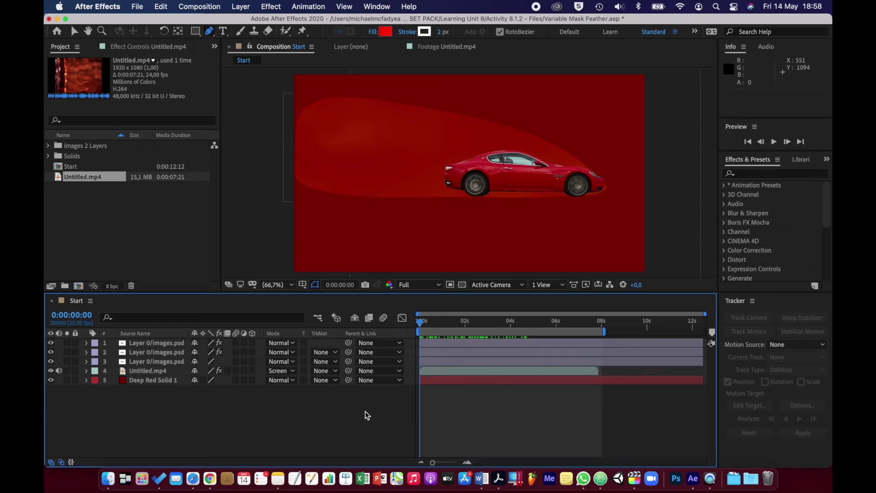
Step: Reveal Mask 1's properties on the Untitled.mp4 layer and set its Mask Feather to 85 pixels
{"action": "left_click", "coordinate": [129, 371]}
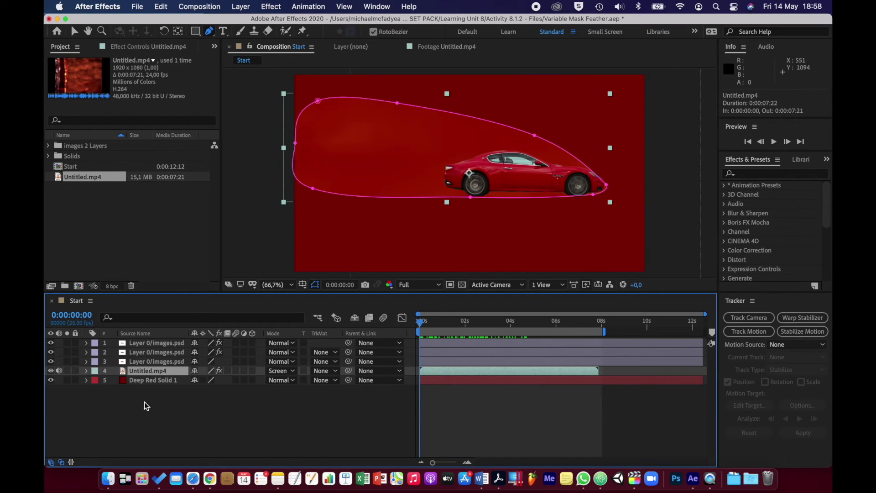
{"action": "left_click", "coordinate": [87, 371]}
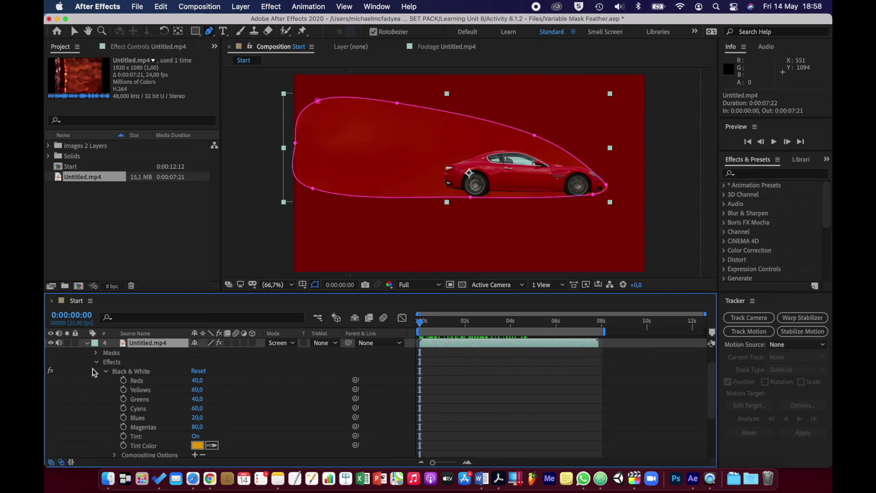
{"action": "left_click", "coordinate": [96, 363]}
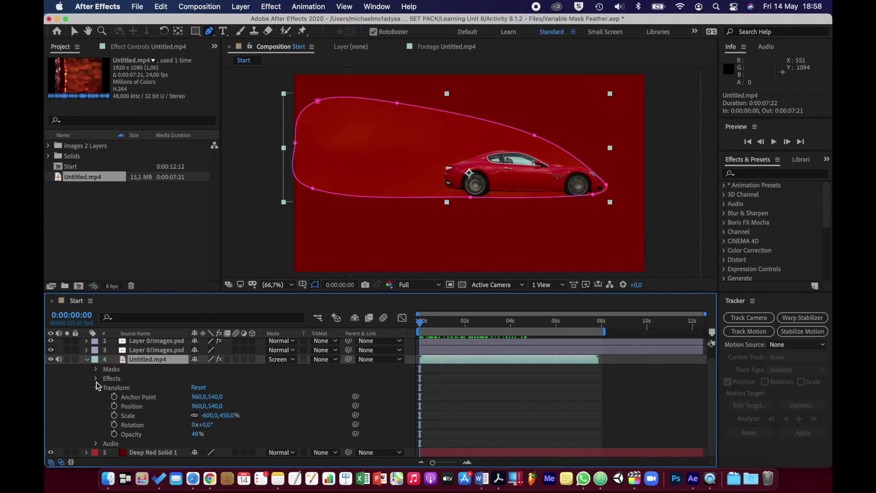
{"action": "left_click", "coordinate": [96, 387]}
{"action": "left_click", "coordinate": [96, 380]}
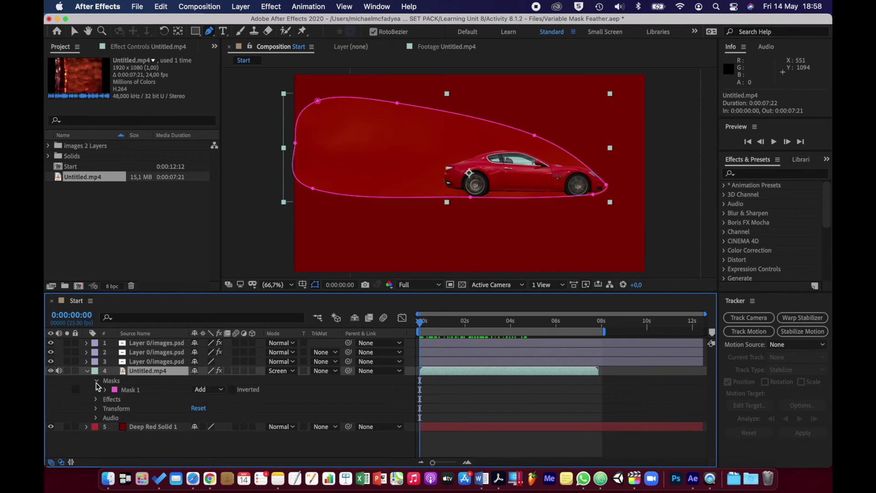
{"action": "left_click", "coordinate": [106, 390]}
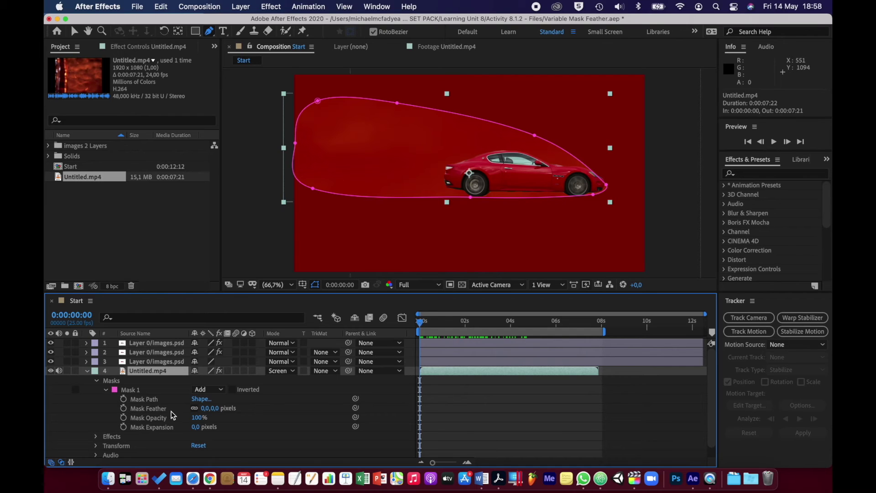
{"action": "left_click_drag", "start_coordinate": [207, 412], "coordinate": [250, 407]}
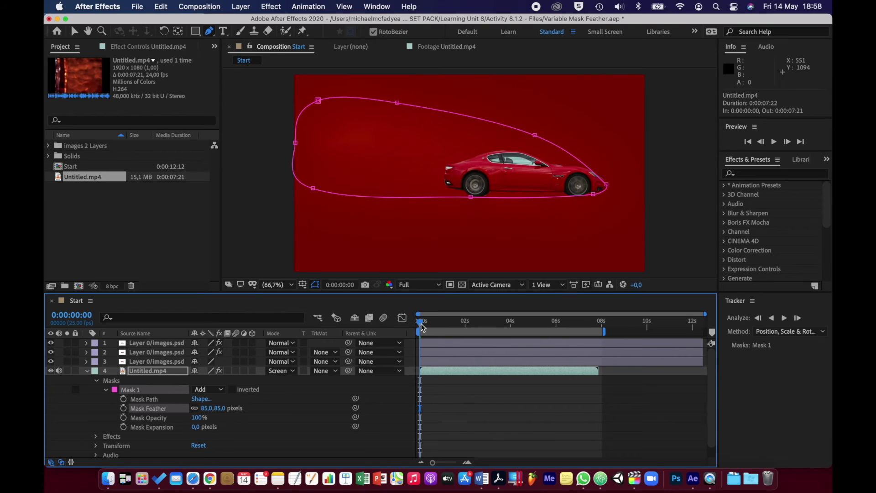
Step: Check the uniformly feathered mask at 0:00:01:00 with the layer collapsed and deselected, and return to 0:00:00:00
{"action": "left_click_drag", "start_coordinate": [422, 326], "coordinate": [443, 325]}
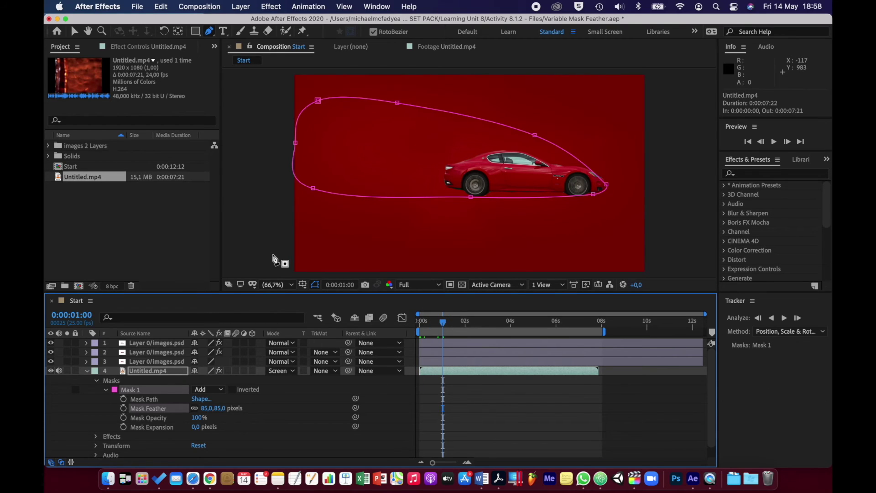
{"action": "left_click", "coordinate": [87, 371]}
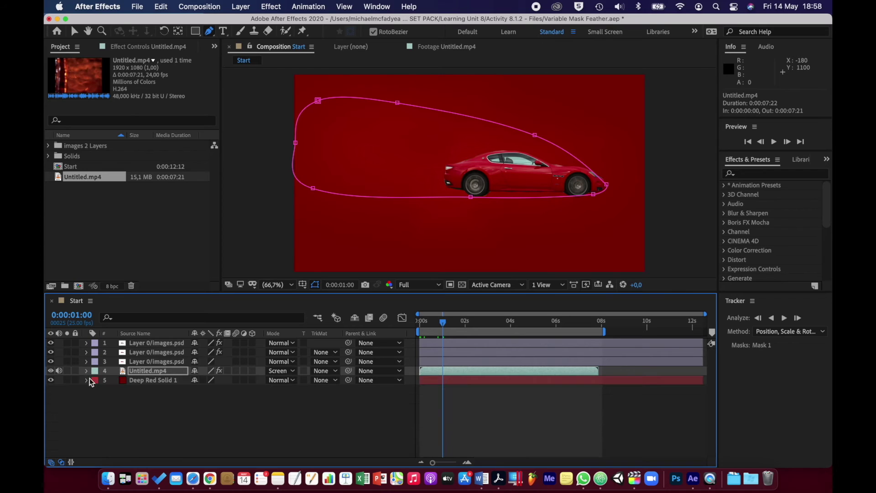
{"action": "left_click", "coordinate": [118, 412]}
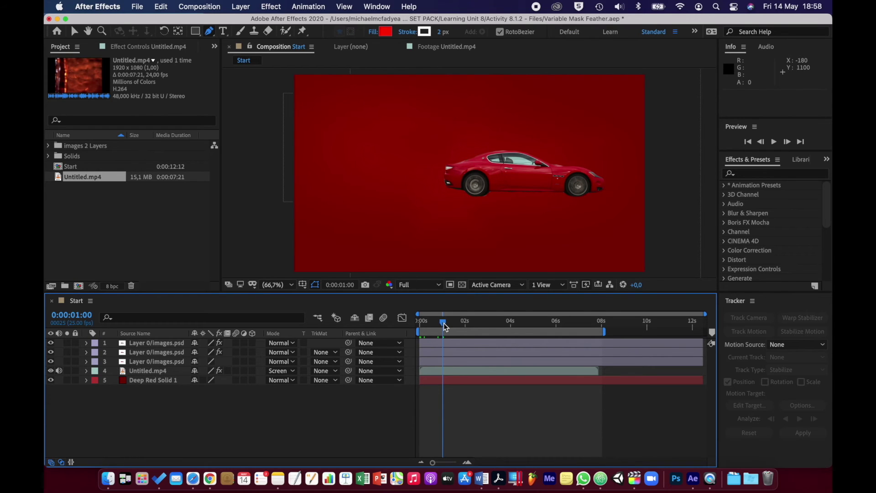
{"action": "left_click_drag", "start_coordinate": [445, 326], "coordinate": [422, 327]}
Step: Reset Mask 1's Mask Feather on Untitled.mp4 to 0 pixels and collapse the layer's properties
{"action": "left_click", "coordinate": [123, 371]}
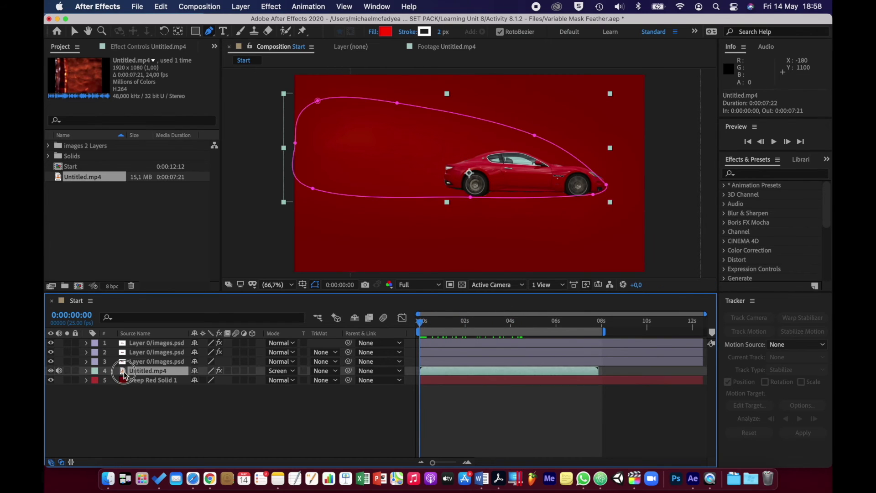
{"action": "left_click", "coordinate": [87, 371]}
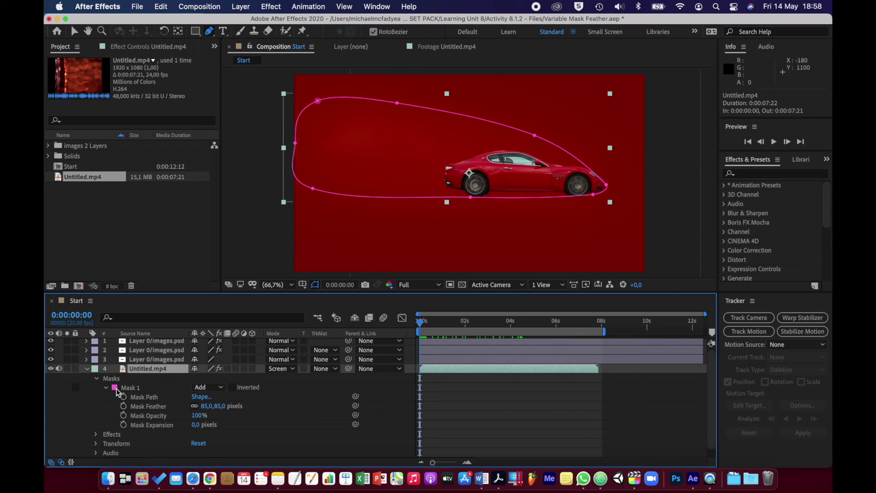
{"action": "left_click_drag", "start_coordinate": [198, 409], "coordinate": [105, 414]}
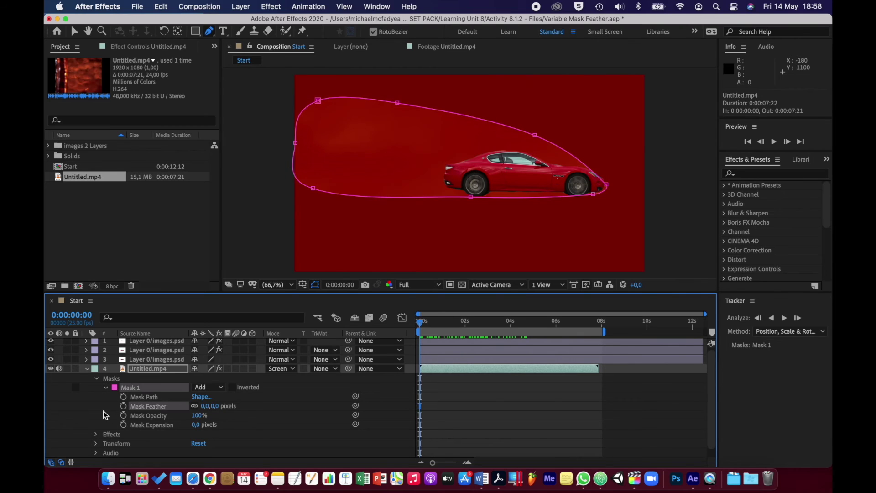
{"action": "left_click", "coordinate": [86, 371]}
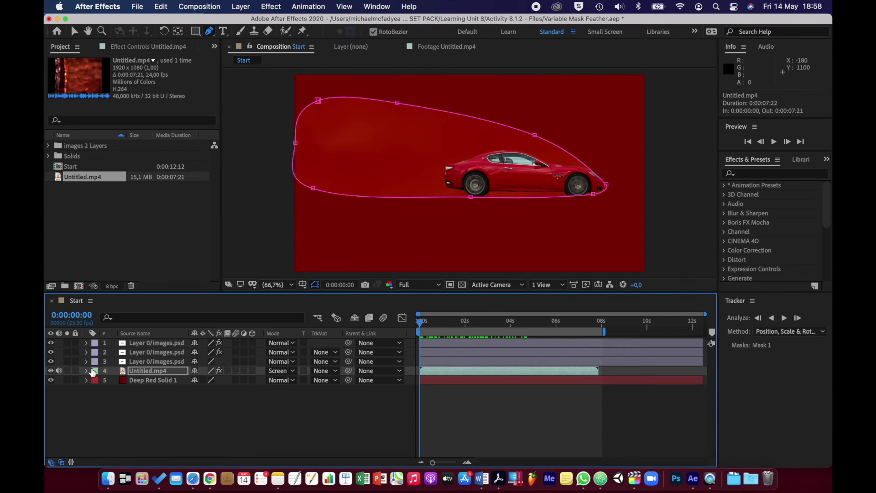
Step: Use the Mask Feather tool on the Untitled.mp4 mask to pull a feather point outward from its upper edge
{"action": "left_click", "coordinate": [144, 371]}
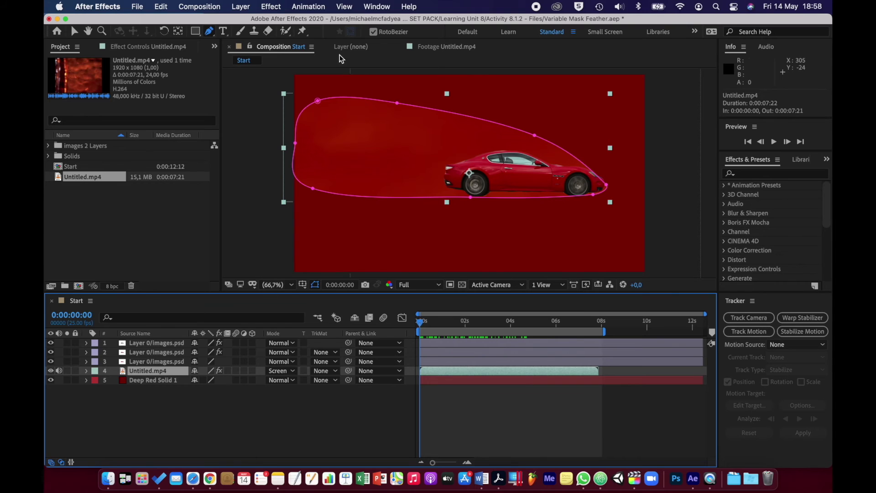
{"action": "left_click_drag", "start_coordinate": [216, 34], "coordinate": [235, 79]}
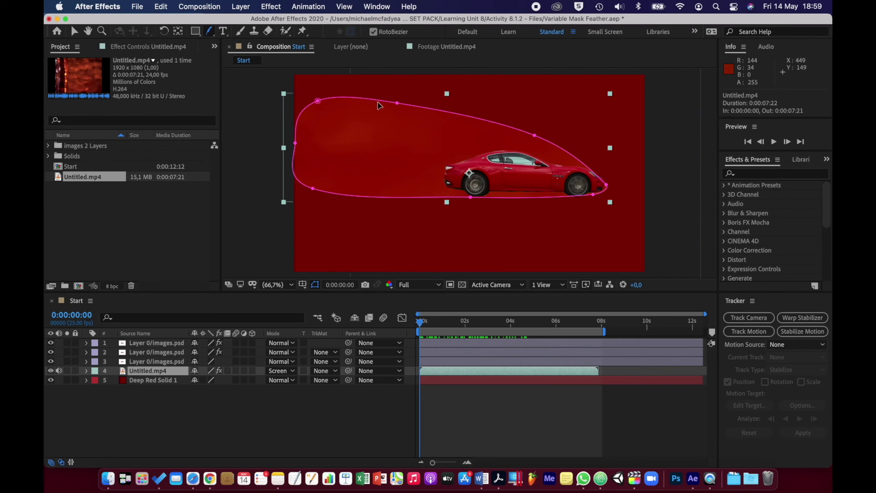
{"action": "left_click", "coordinate": [391, 100]}
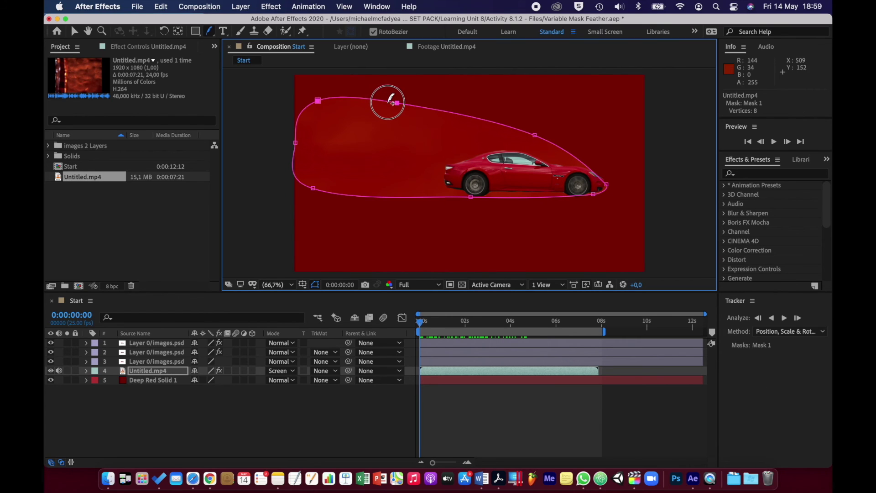
{"action": "left_click_drag", "start_coordinate": [391, 100], "coordinate": [389, 80]}
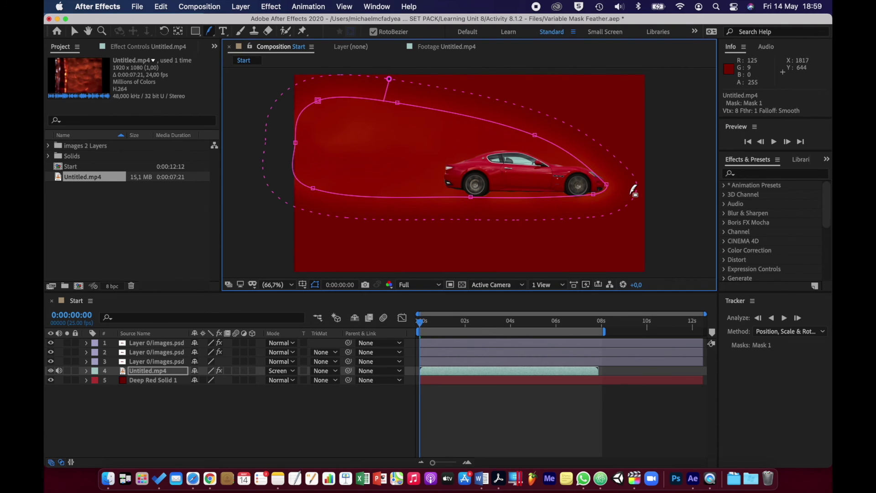
Step: Vary the feather width with additional points, narrowing it at the car's nose and lower edge and widening it along the upper edge
{"action": "left_click_drag", "start_coordinate": [640, 190], "coordinate": [610, 188]}
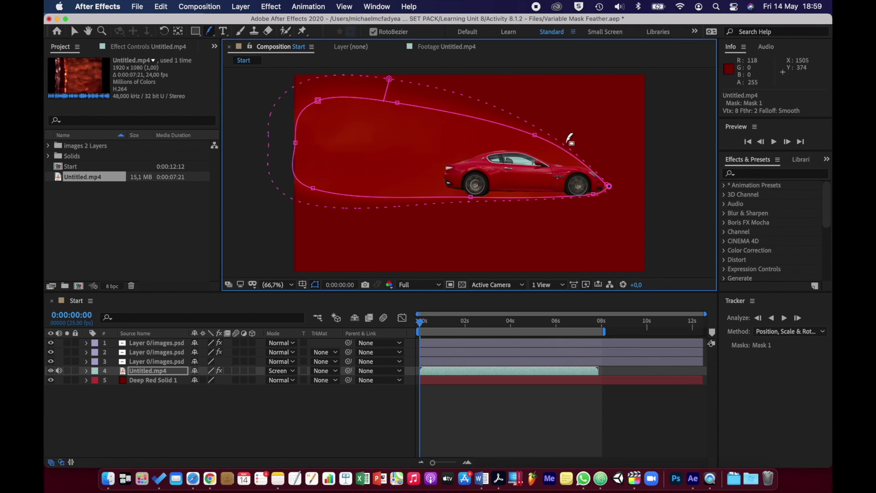
{"action": "left_click_drag", "start_coordinate": [543, 129], "coordinate": [541, 122]}
{"action": "left_click_drag", "start_coordinate": [389, 79], "coordinate": [391, 71]}
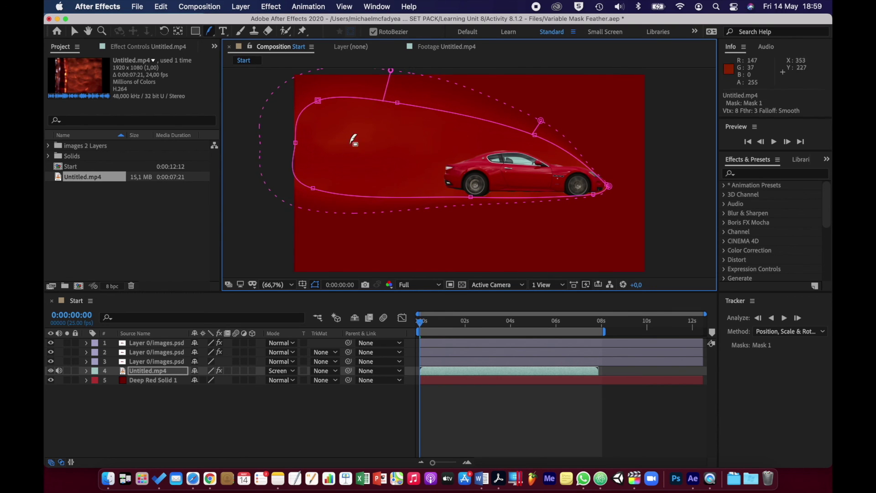
{"action": "left_click_drag", "start_coordinate": [362, 213], "coordinate": [358, 204]}
{"action": "left_click_drag", "start_coordinate": [542, 122], "coordinate": [541, 116]}
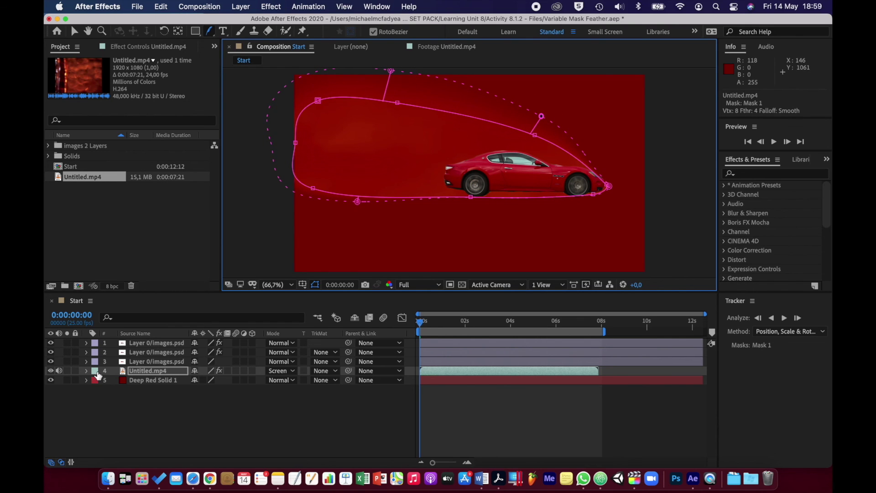
Step: Deselect the masked layer and preview the composition from the start with the variable-width feather
{"action": "left_click", "coordinate": [143, 406]}
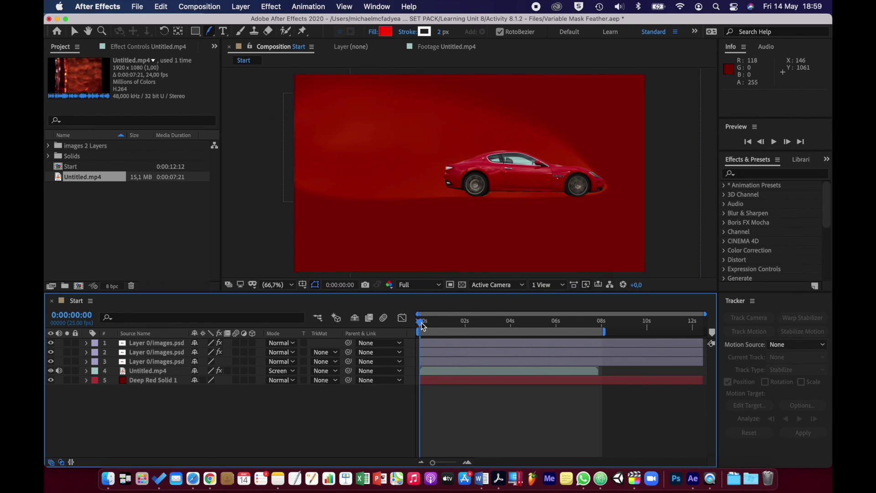
{"action": "key", "text": "space"}
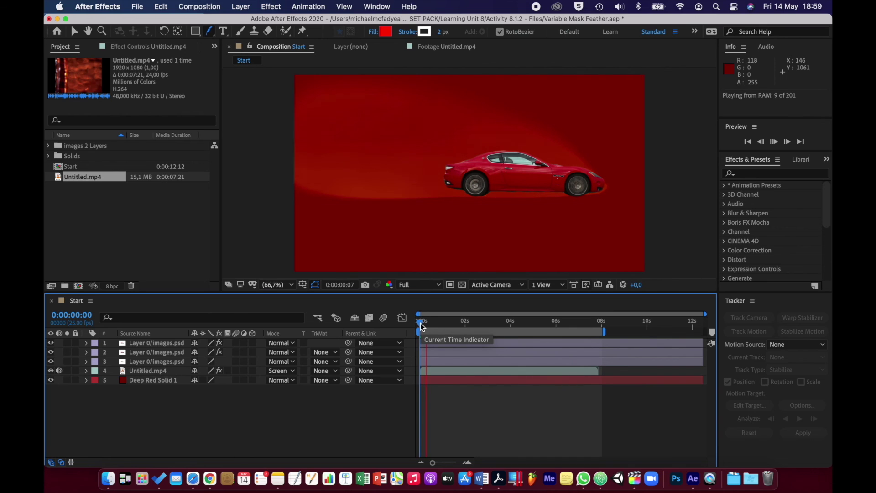